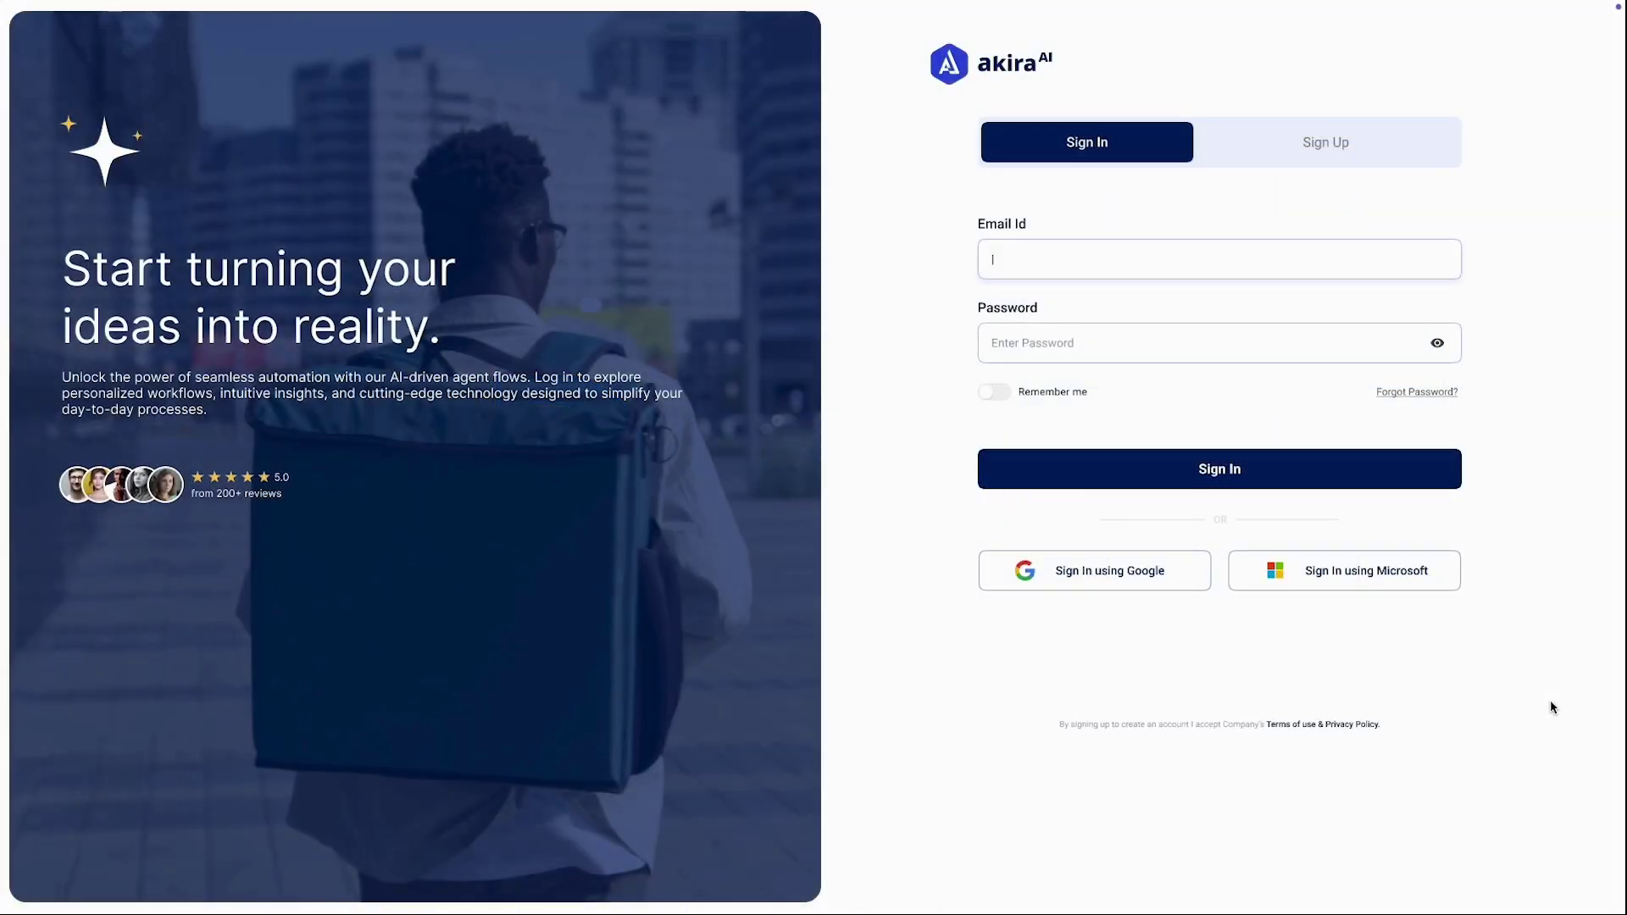
Sign in with the saved email and password to reach the Demand Forecasting Dashboard.
{"action": "left_click", "coordinate": [1084, 265]}
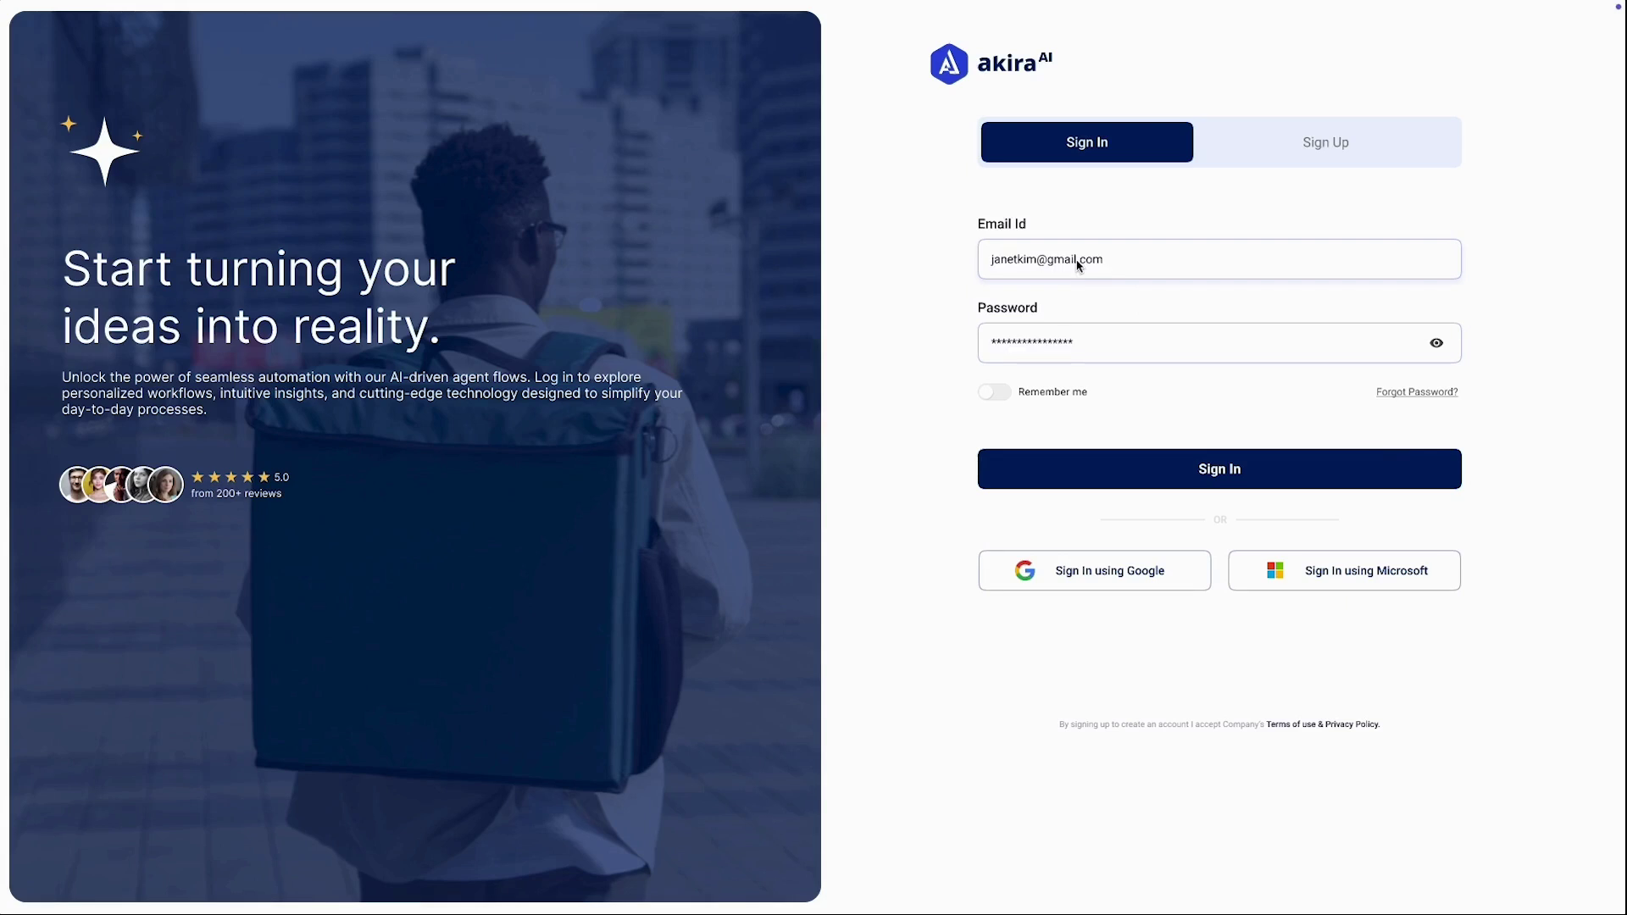
{"action": "left_click", "coordinate": [1288, 473]}
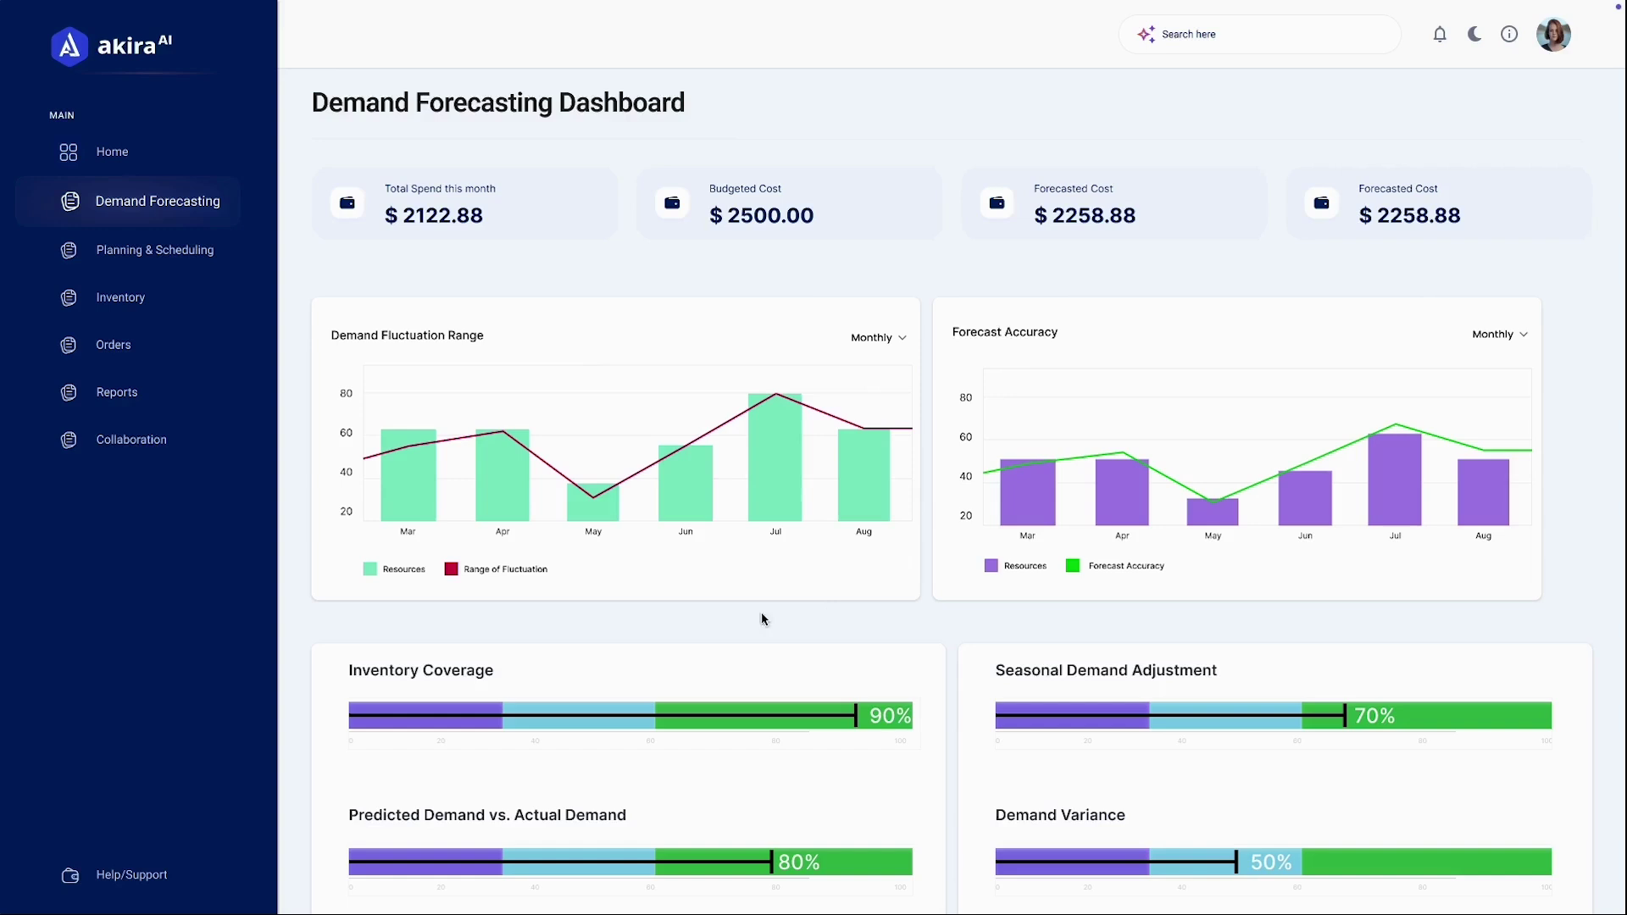
{"action": "scroll", "coordinate": [290, 659], "scroll_direction": "down", "scroll_amount": 2}
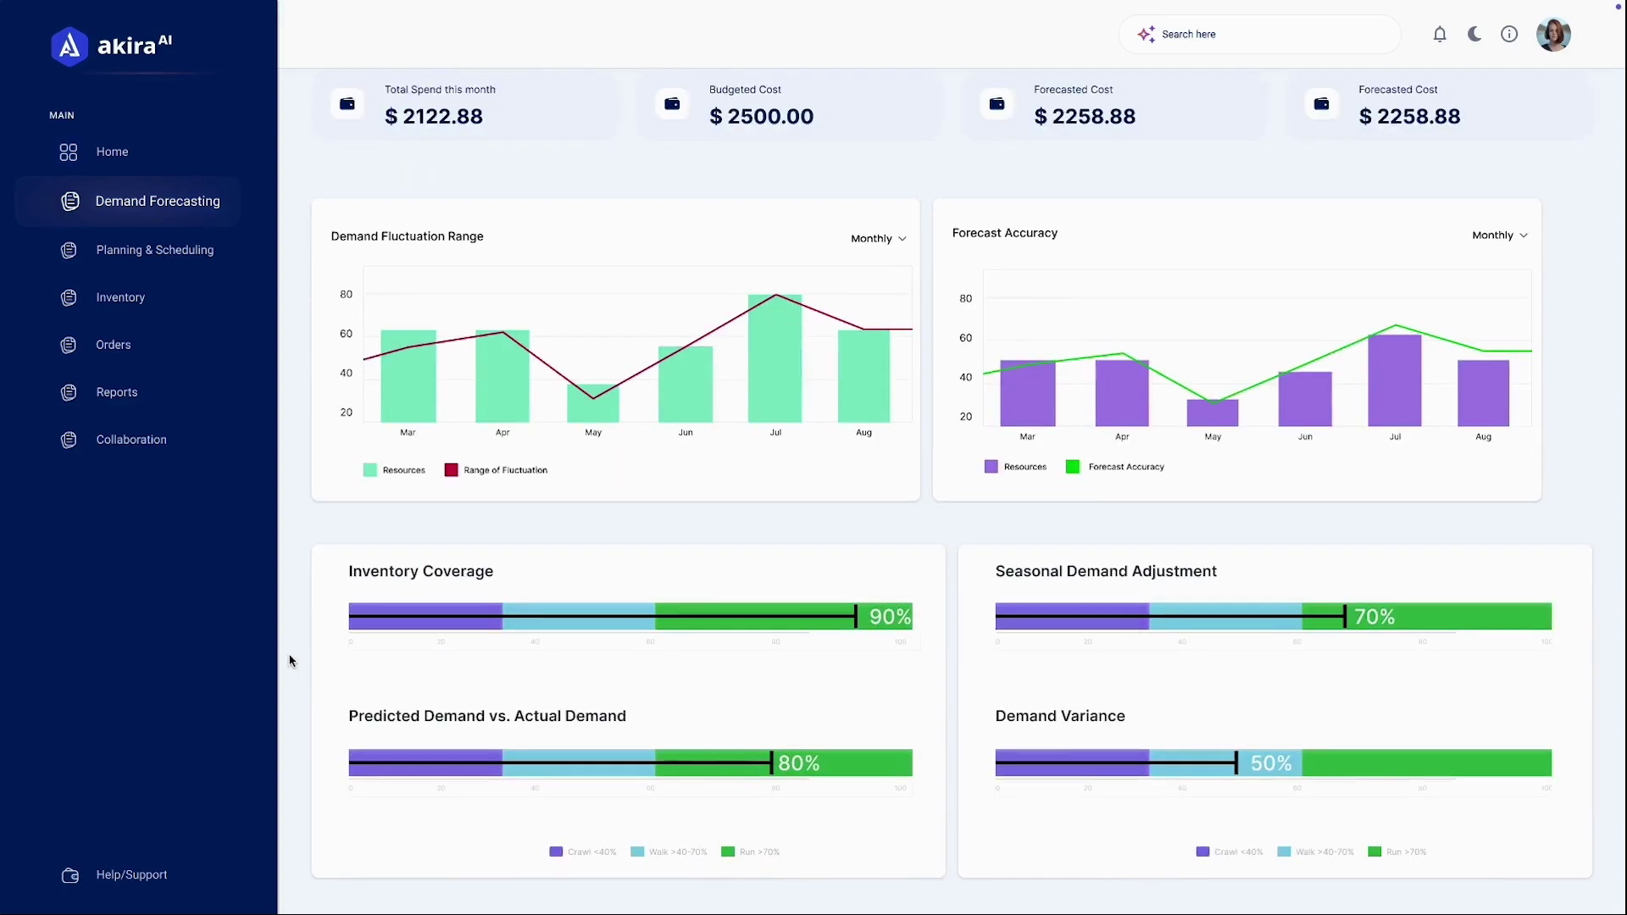
{"action": "scroll", "coordinate": [290, 660], "scroll_direction": "down", "scroll_amount": 2}
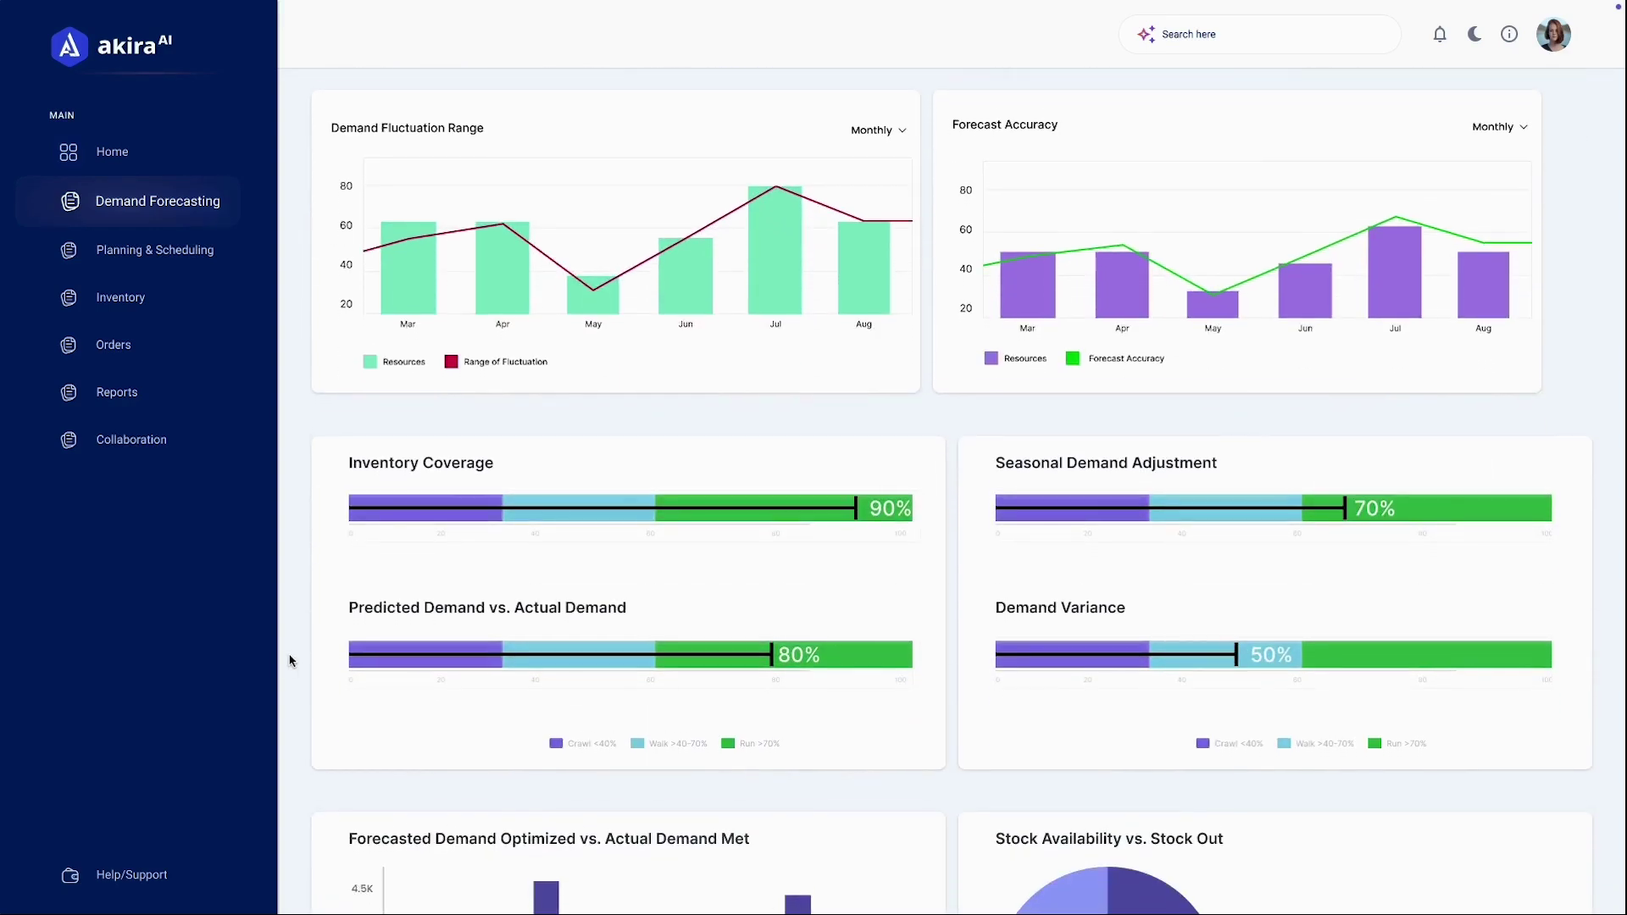
{"action": "scroll", "coordinate": [290, 659], "scroll_direction": "down", "scroll_amount": 1}
{"action": "scroll", "coordinate": [290, 660], "scroll_direction": "down", "scroll_amount": 1}
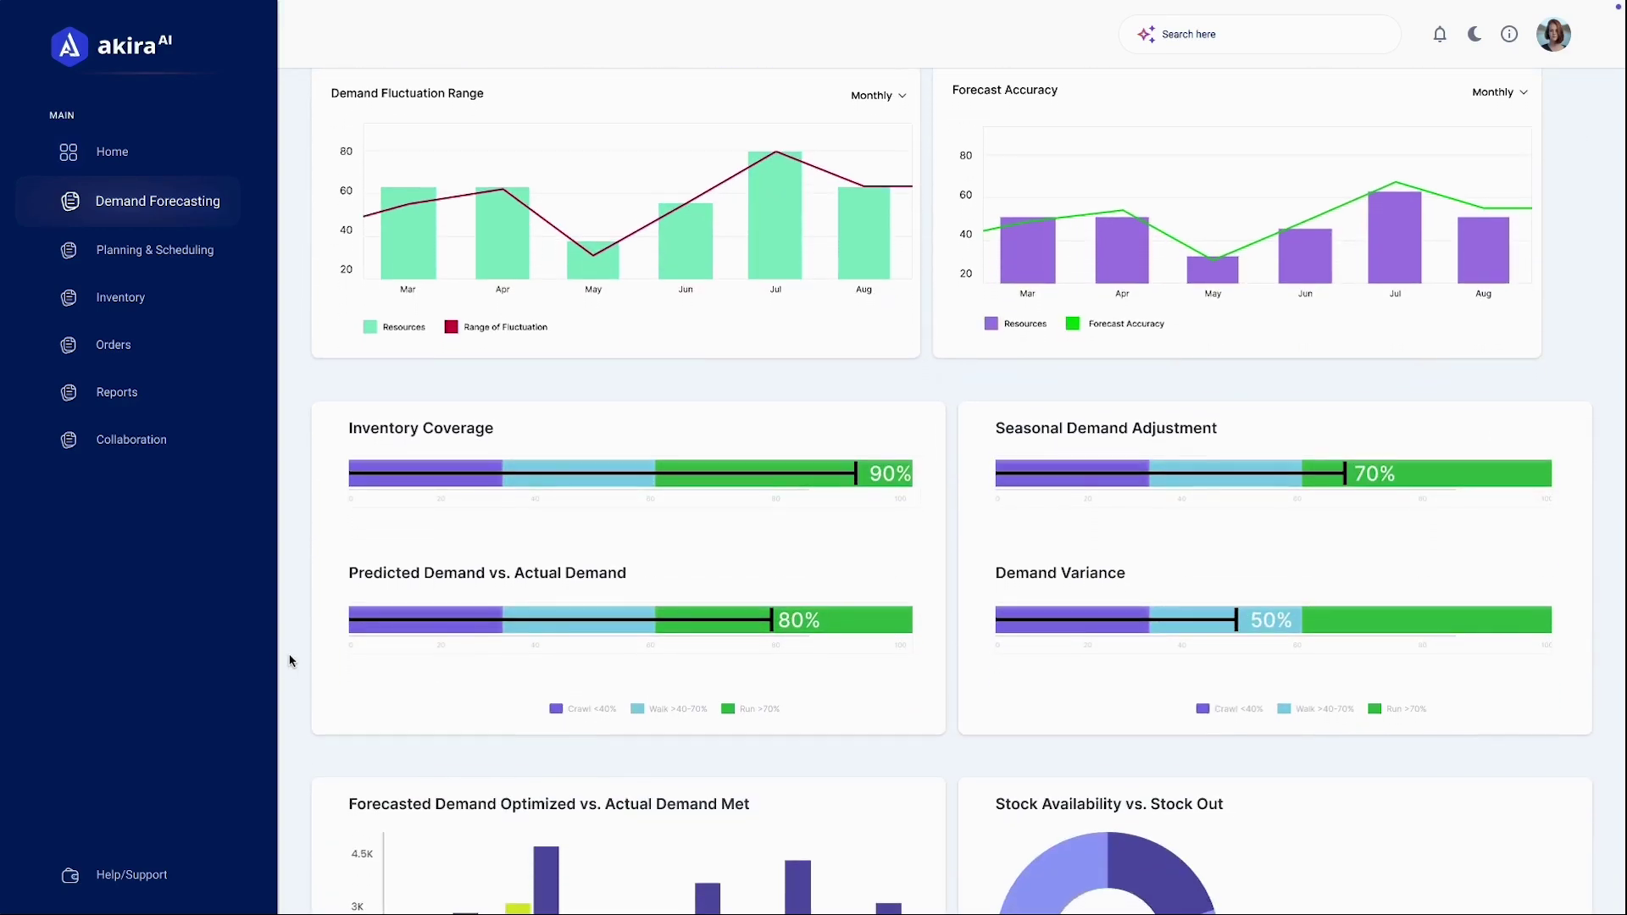
{"action": "scroll", "coordinate": [289, 660], "scroll_direction": "down", "scroll_amount": 3}
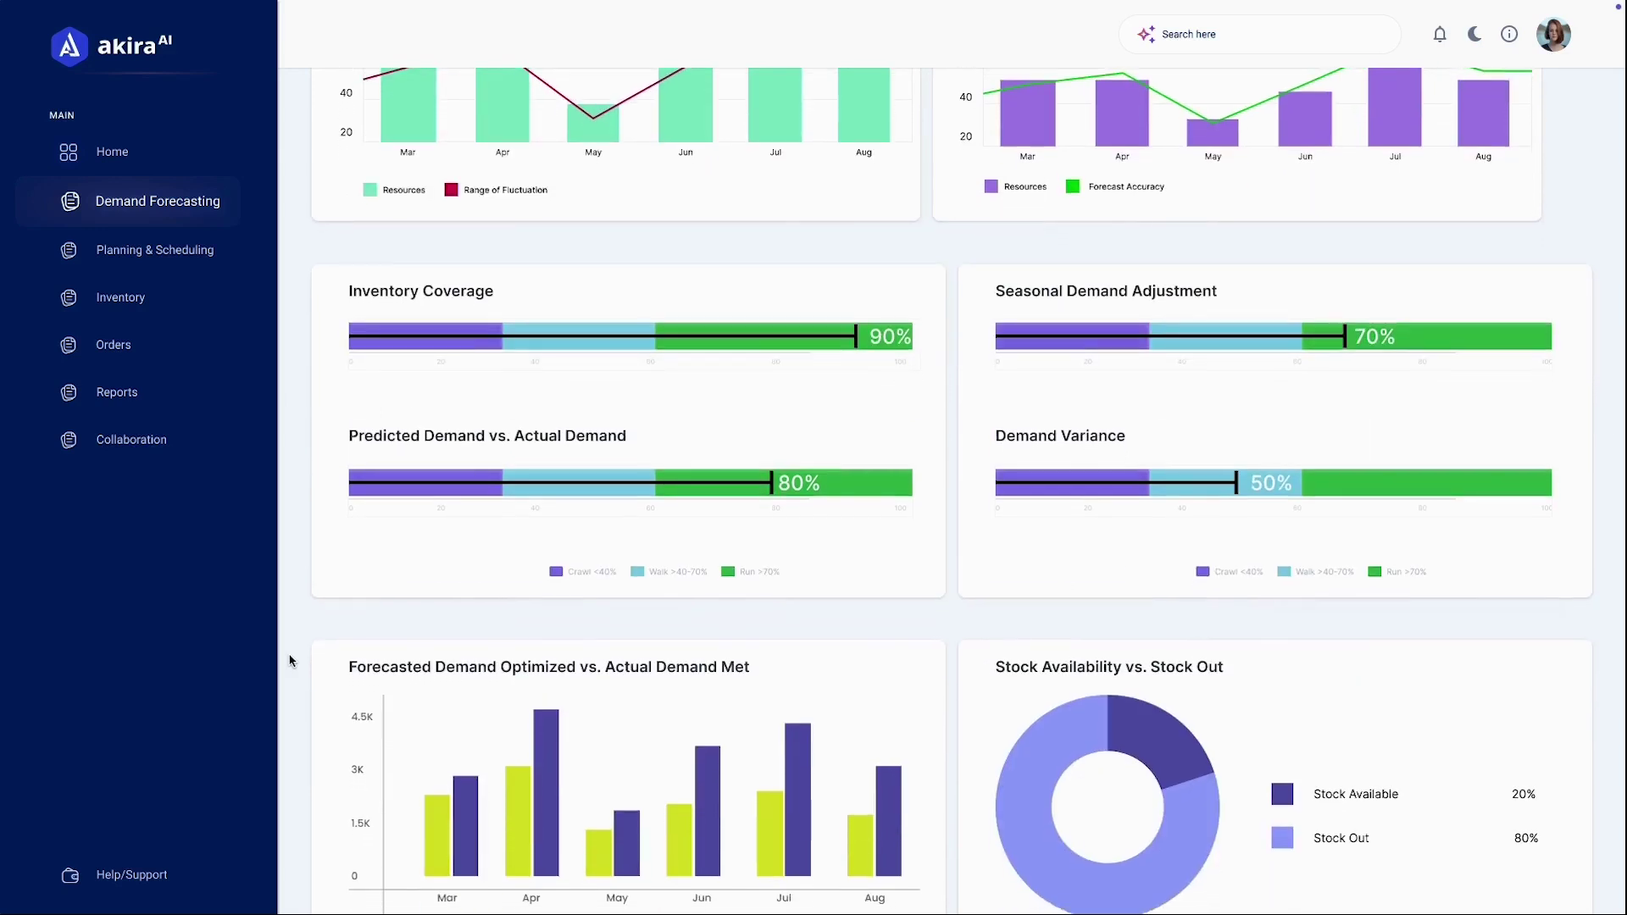
{"action": "scroll", "coordinate": [291, 660], "scroll_direction": "down", "scroll_amount": 2}
{"action": "scroll", "coordinate": [291, 660], "scroll_direction": "down", "scroll_amount": 1}
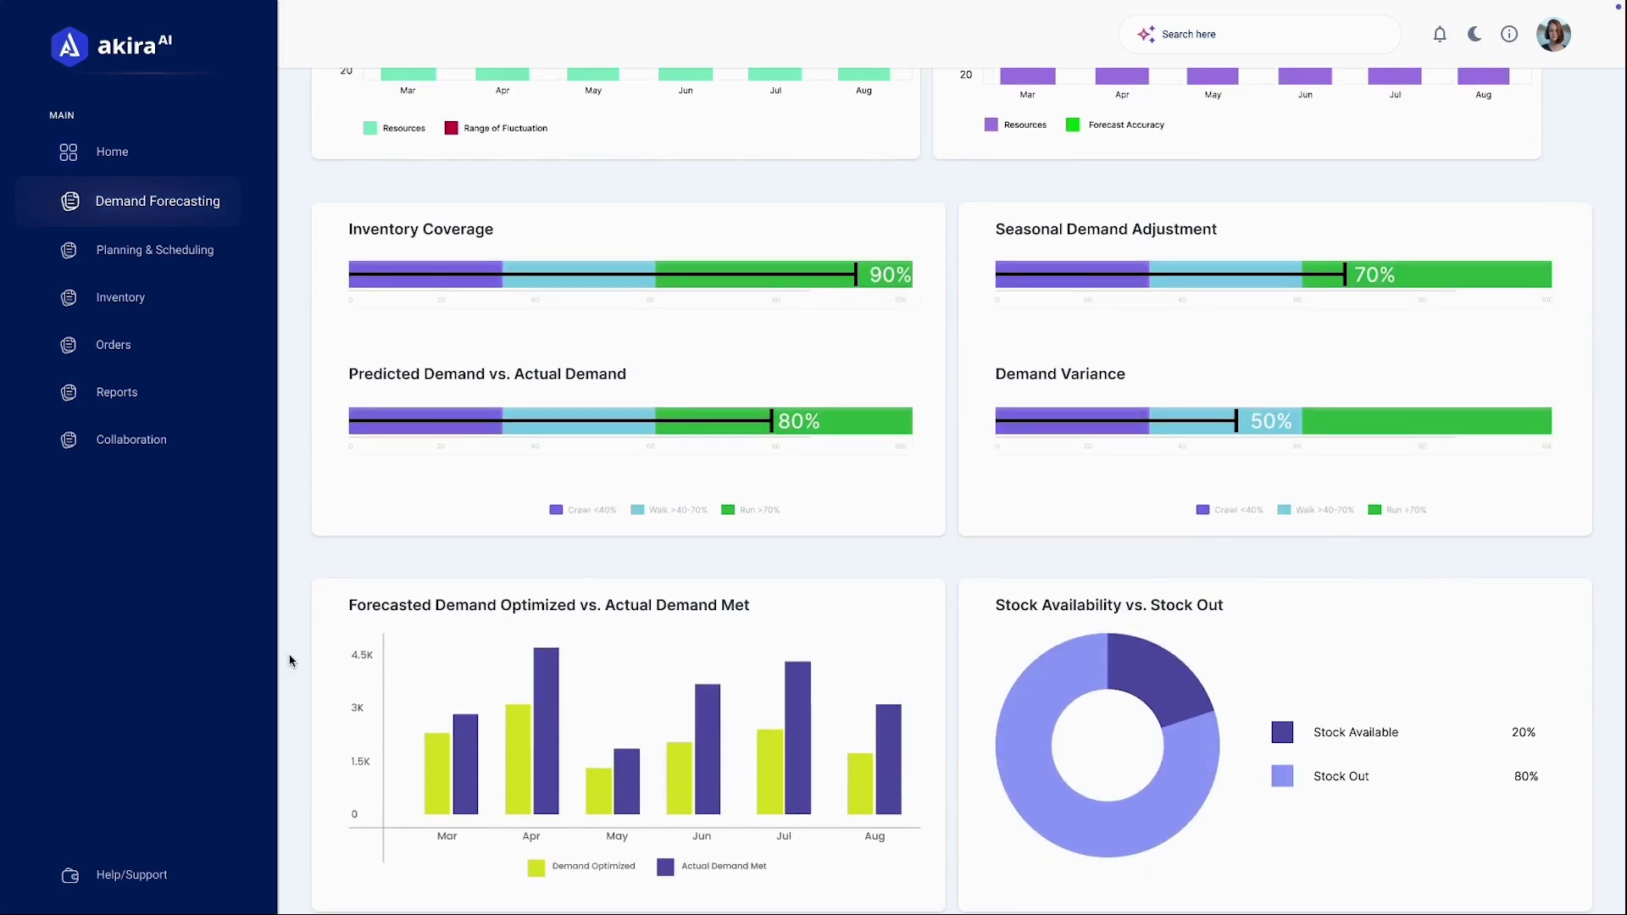
{"action": "scroll", "coordinate": [290, 660], "scroll_direction": "up", "scroll_amount": 1}
{"action": "scroll", "coordinate": [290, 660], "scroll_direction": "up", "scroll_amount": 1}
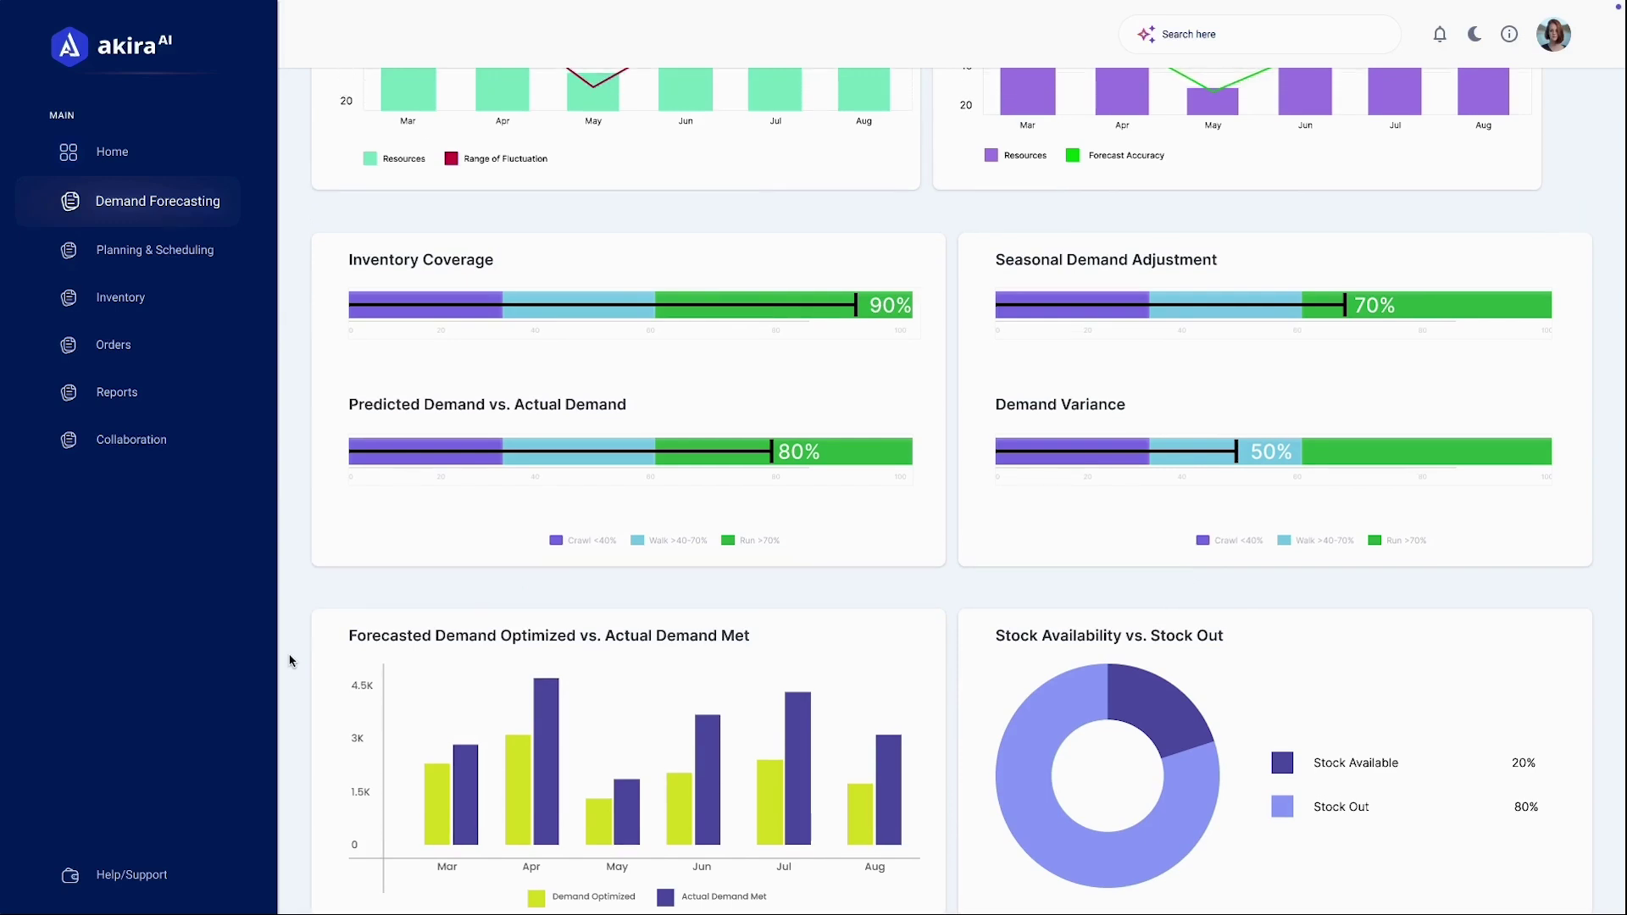
{"action": "scroll", "coordinate": [290, 660], "scroll_direction": "up", "scroll_amount": 4}
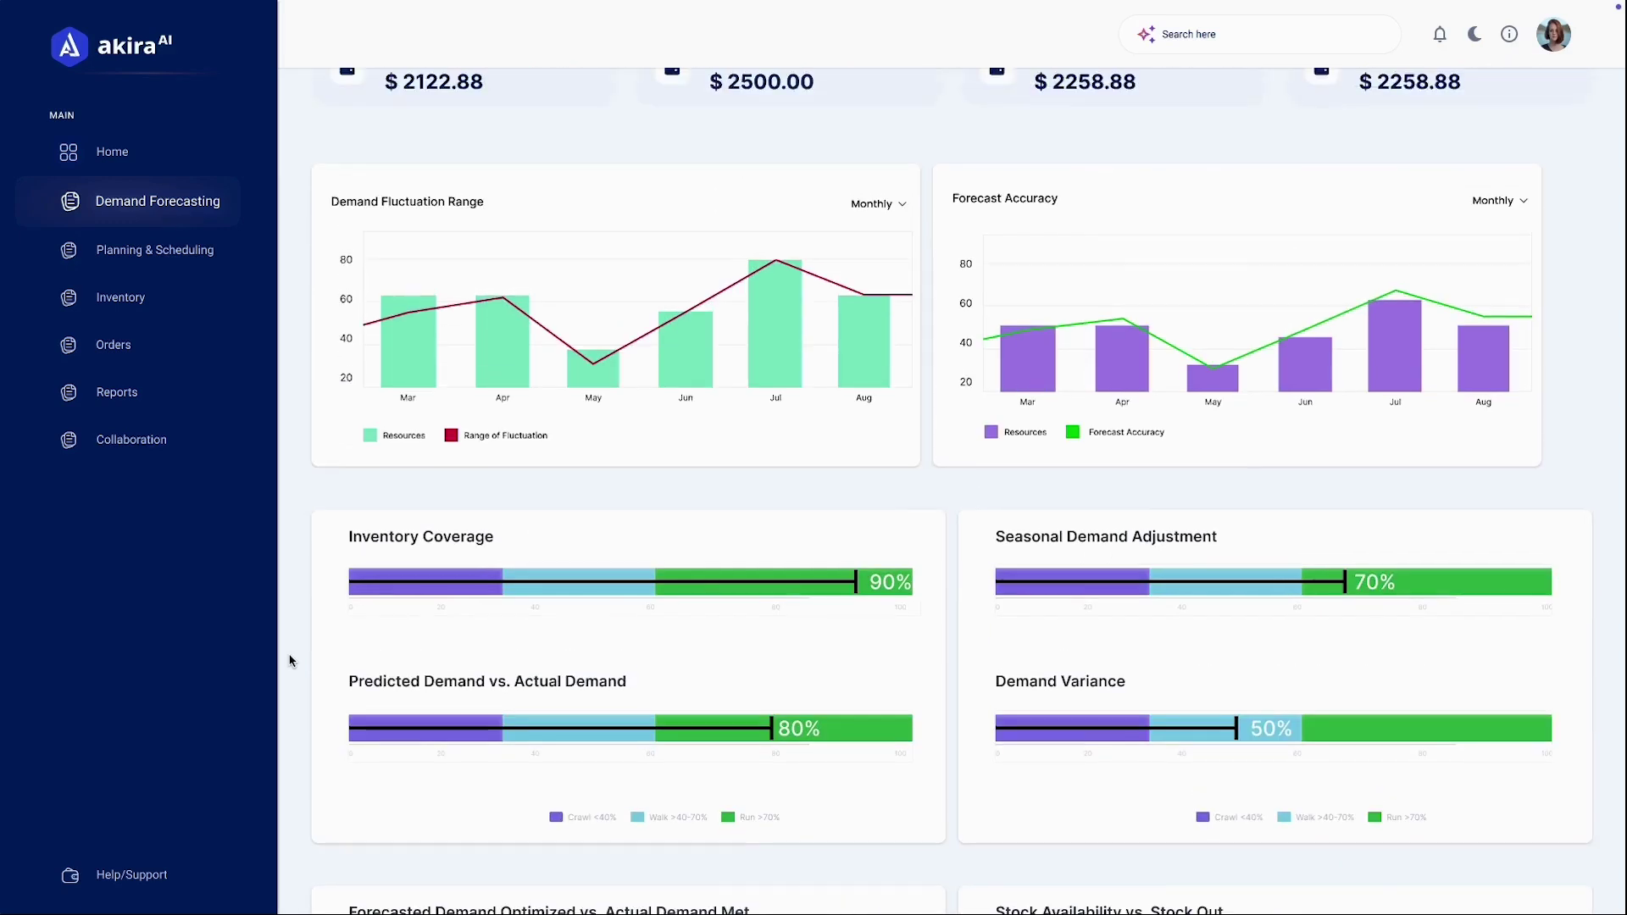
{"action": "scroll", "coordinate": [290, 660], "scroll_direction": "up", "scroll_amount": 4}
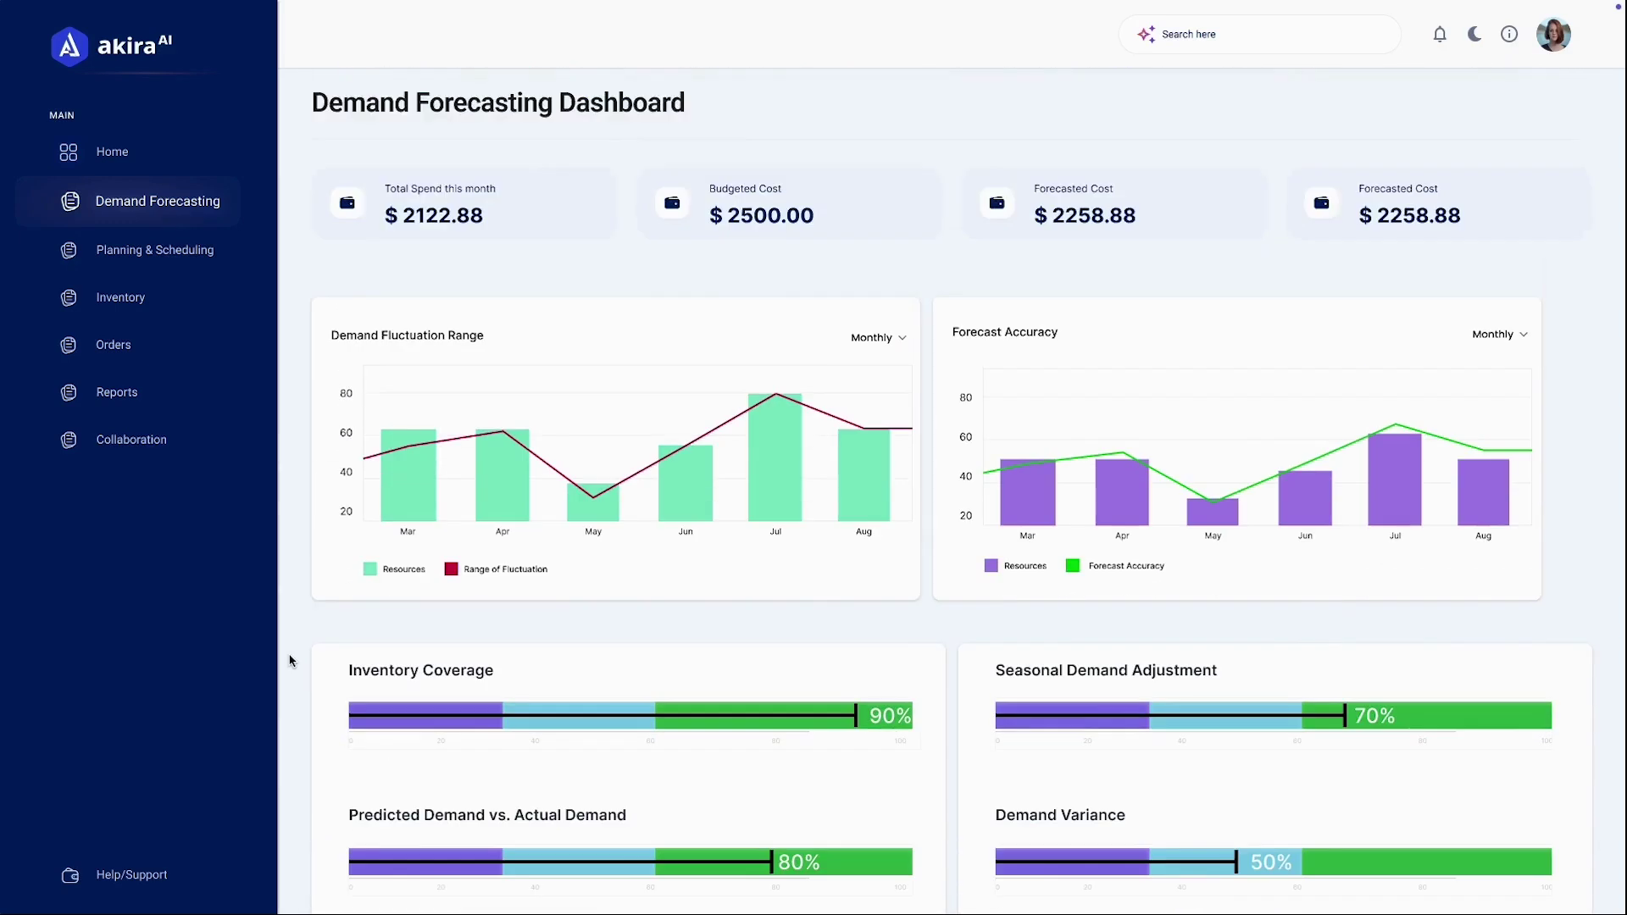
Switch to the Planning & Scheduling Dashboard from the left sidebar.
{"action": "left_click", "coordinate": [187, 258]}
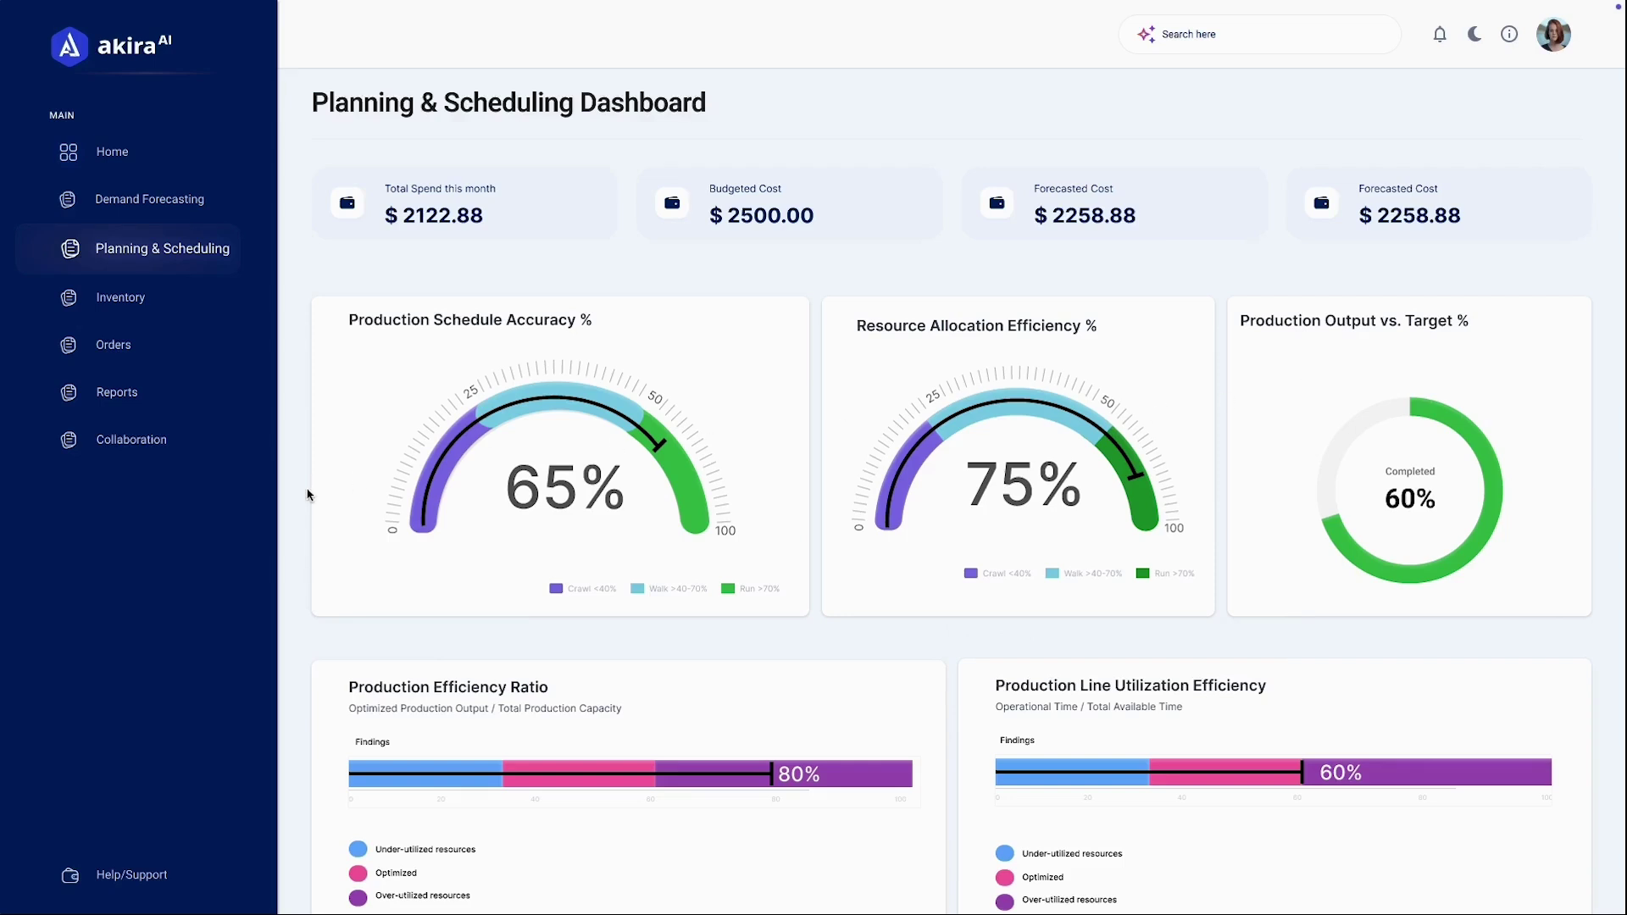
{"action": "scroll", "coordinate": [306, 495], "scroll_direction": "down", "scroll_amount": 2}
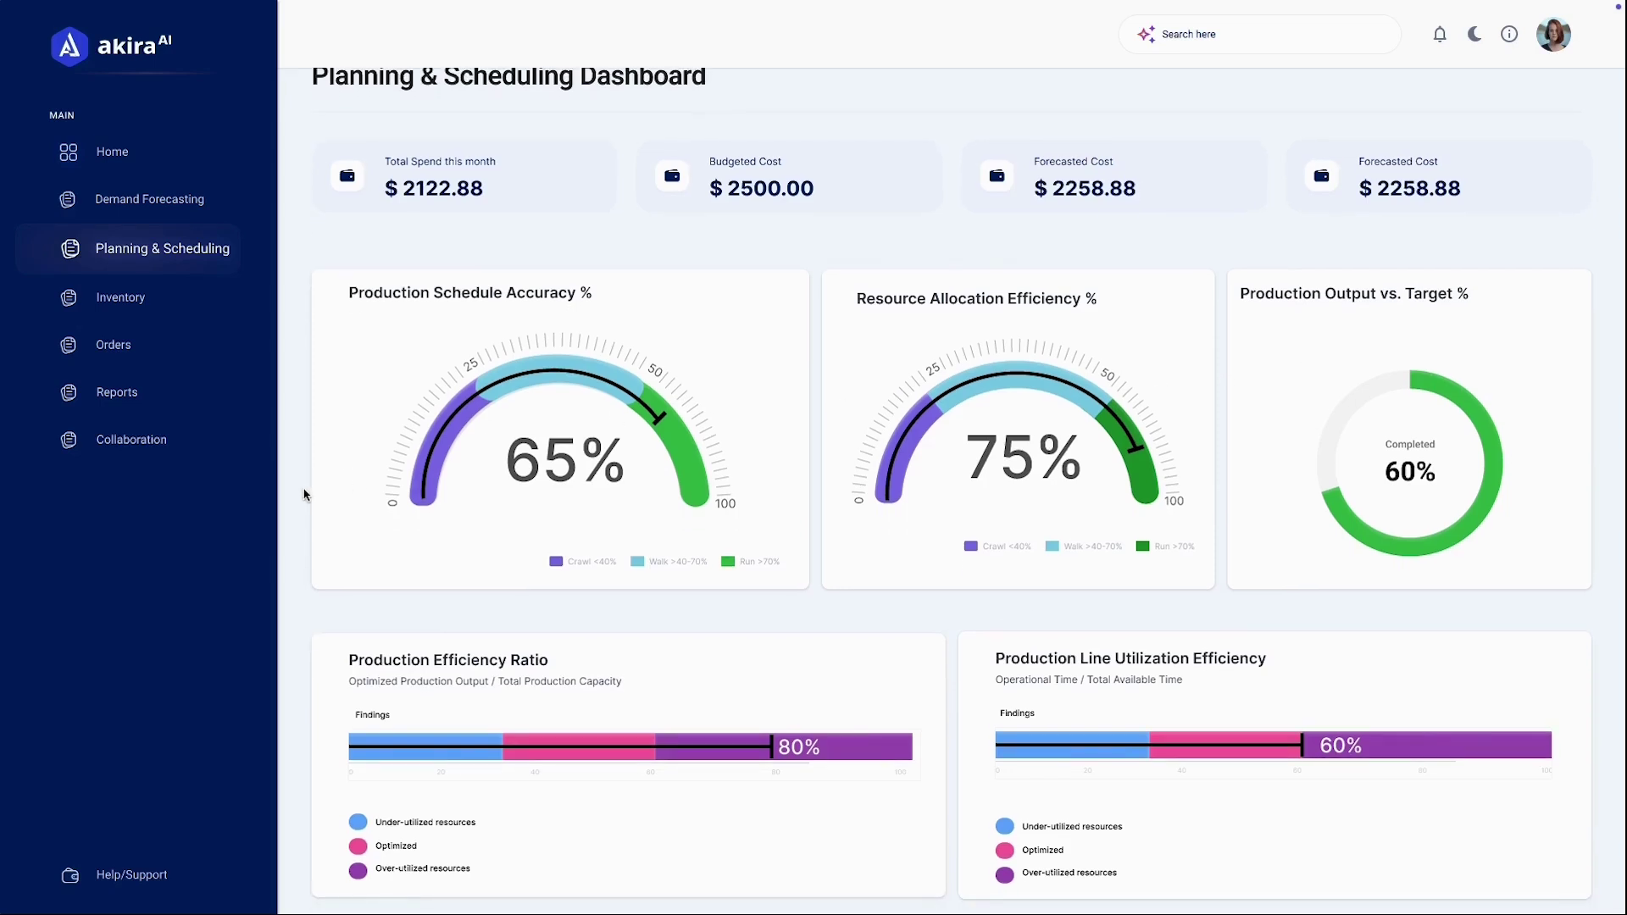
{"action": "scroll", "coordinate": [305, 495], "scroll_direction": "down", "scroll_amount": 2}
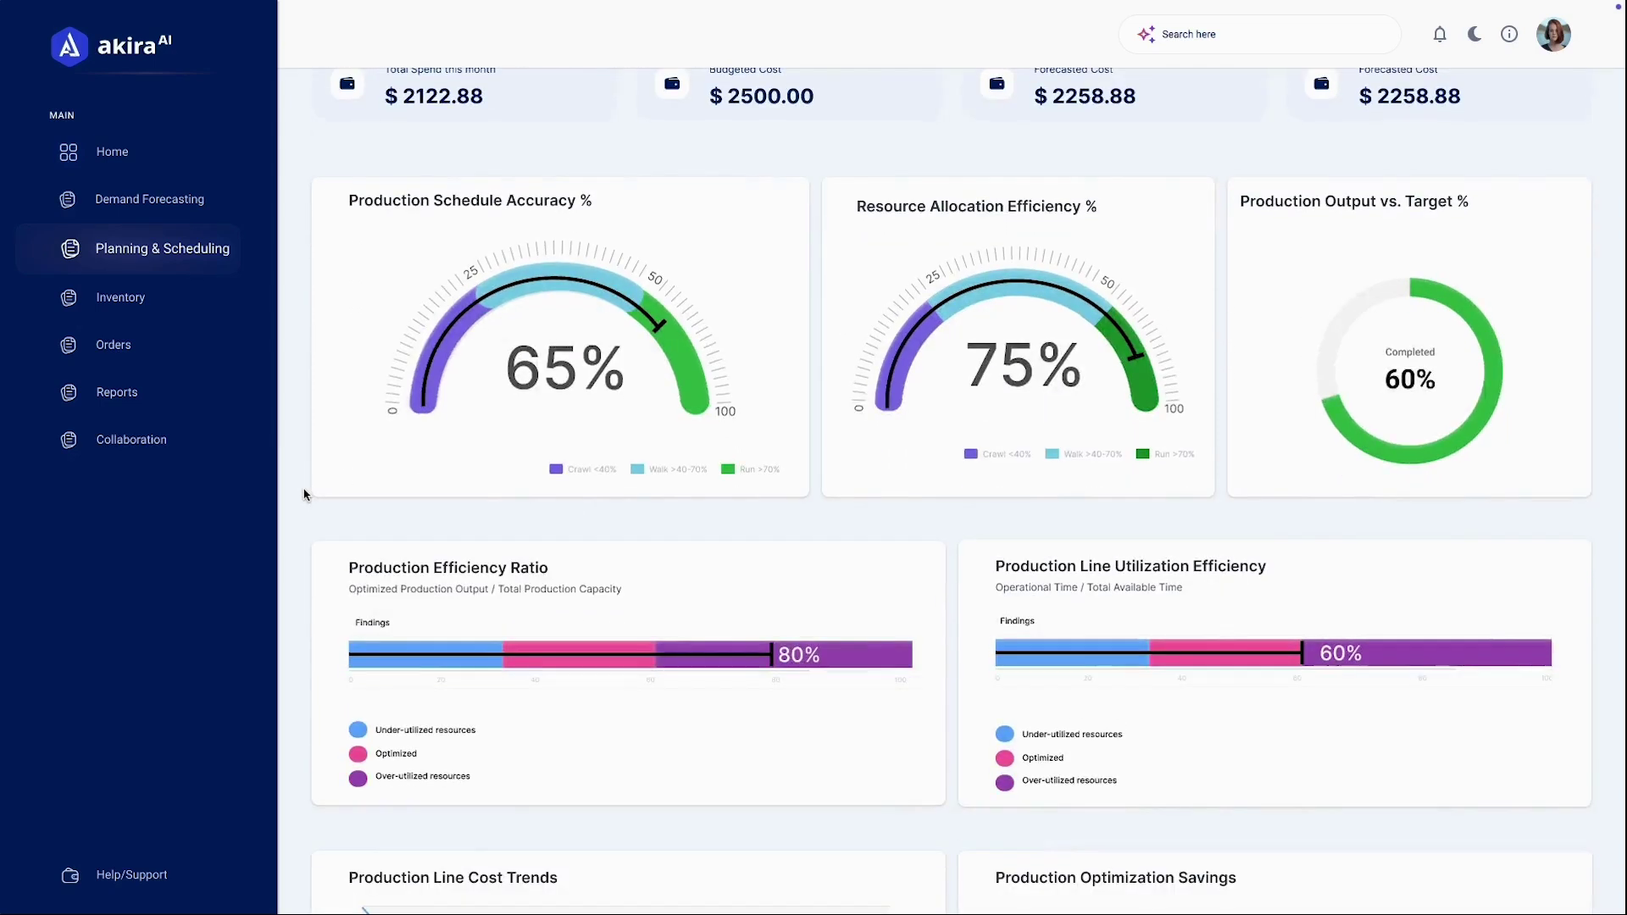
{"action": "scroll", "coordinate": [306, 495], "scroll_direction": "down", "scroll_amount": 2}
{"action": "scroll", "coordinate": [306, 494], "scroll_direction": "down", "scroll_amount": 1}
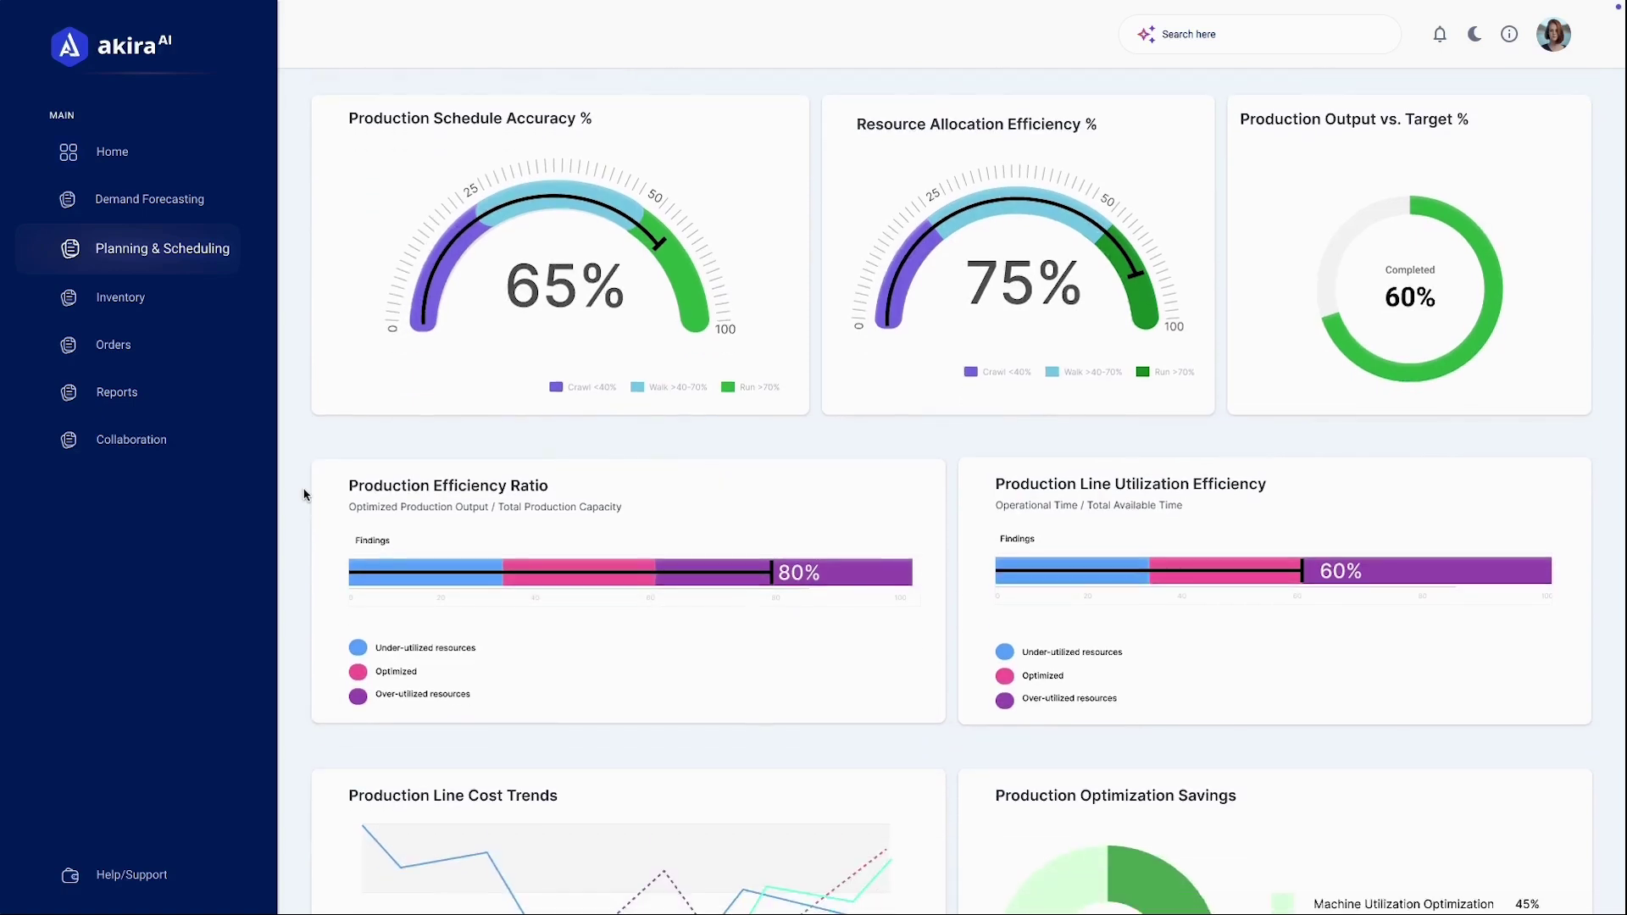
{"action": "scroll", "coordinate": [305, 495], "scroll_direction": "down", "scroll_amount": 1}
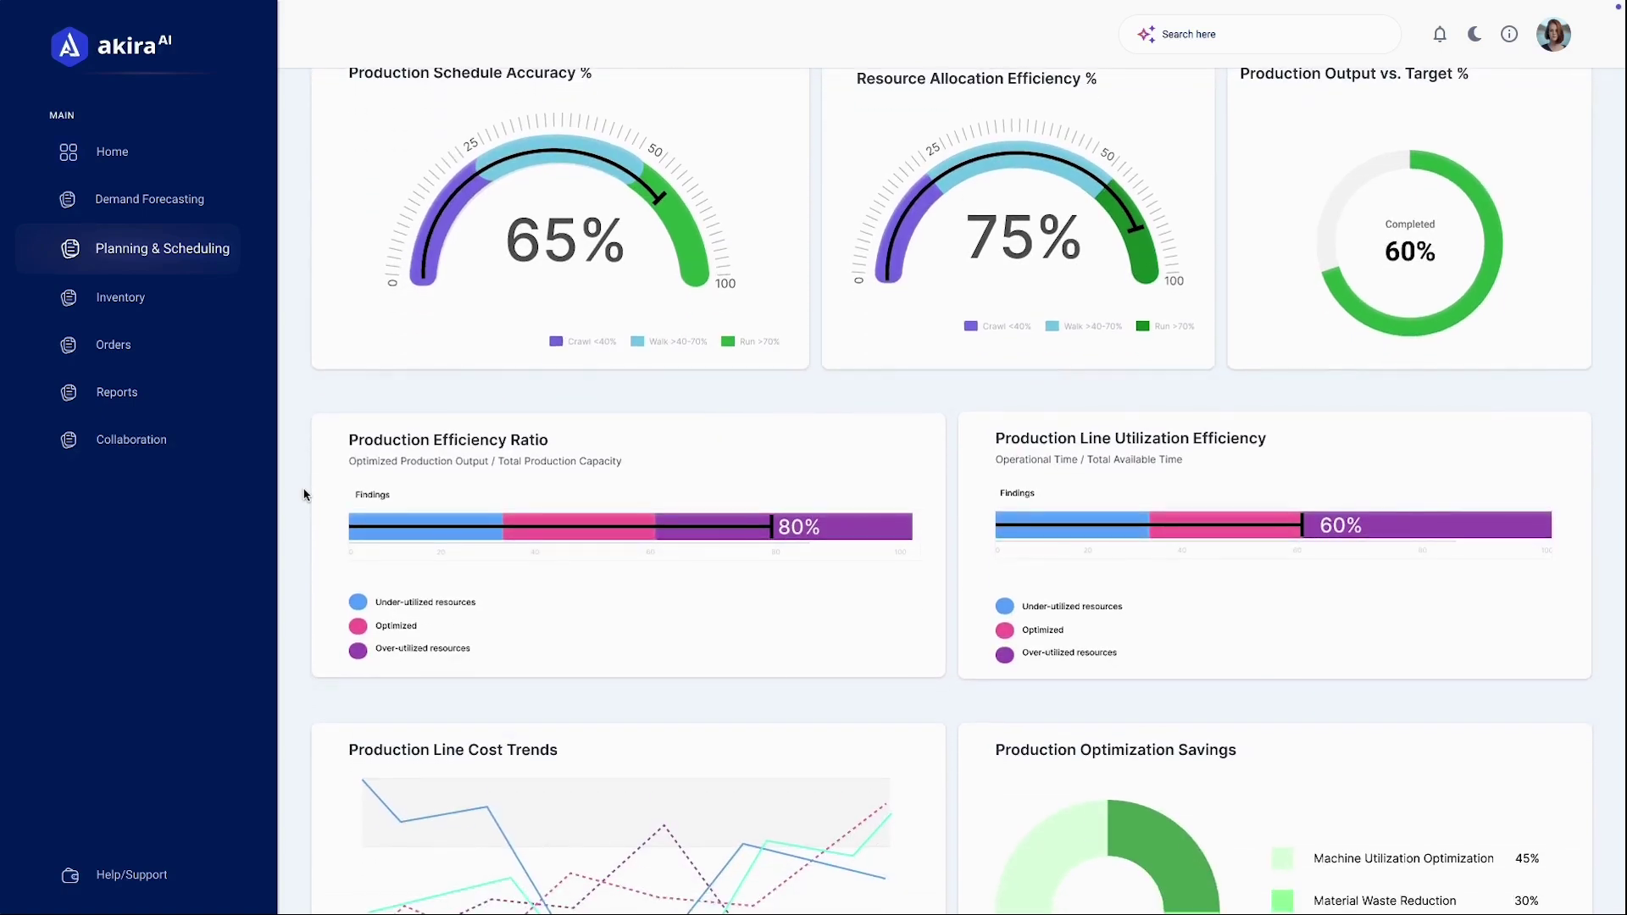
{"action": "scroll", "coordinate": [305, 495], "scroll_direction": "down", "scroll_amount": 1}
{"action": "scroll", "coordinate": [305, 495], "scroll_direction": "down", "scroll_amount": 1}
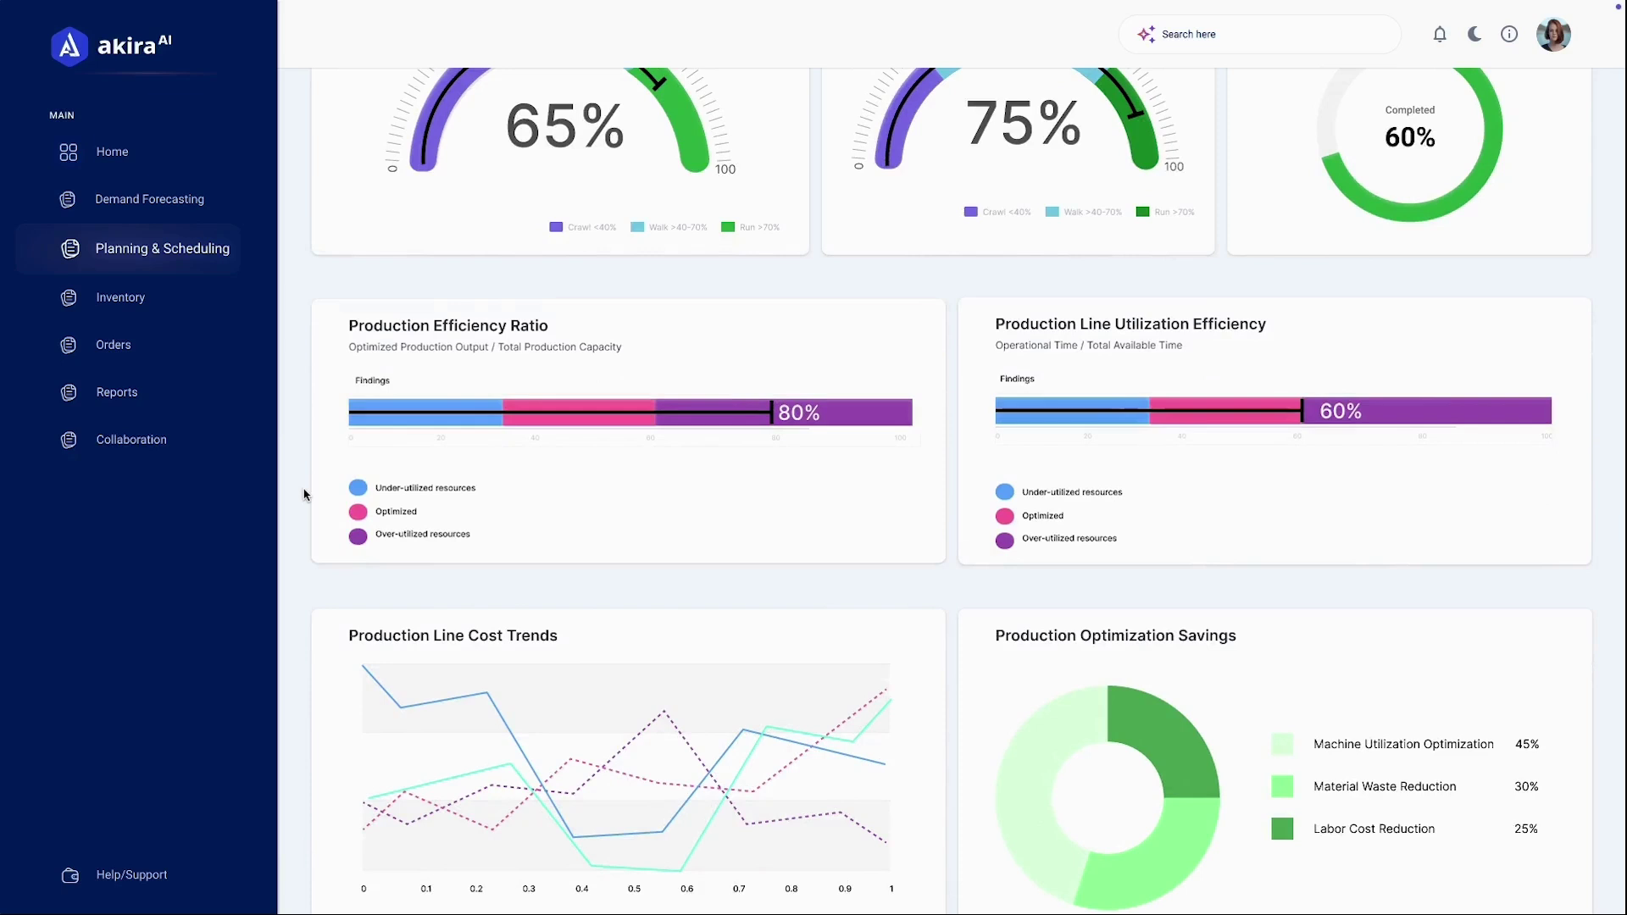
{"action": "scroll", "coordinate": [305, 494], "scroll_direction": "down", "scroll_amount": 1}
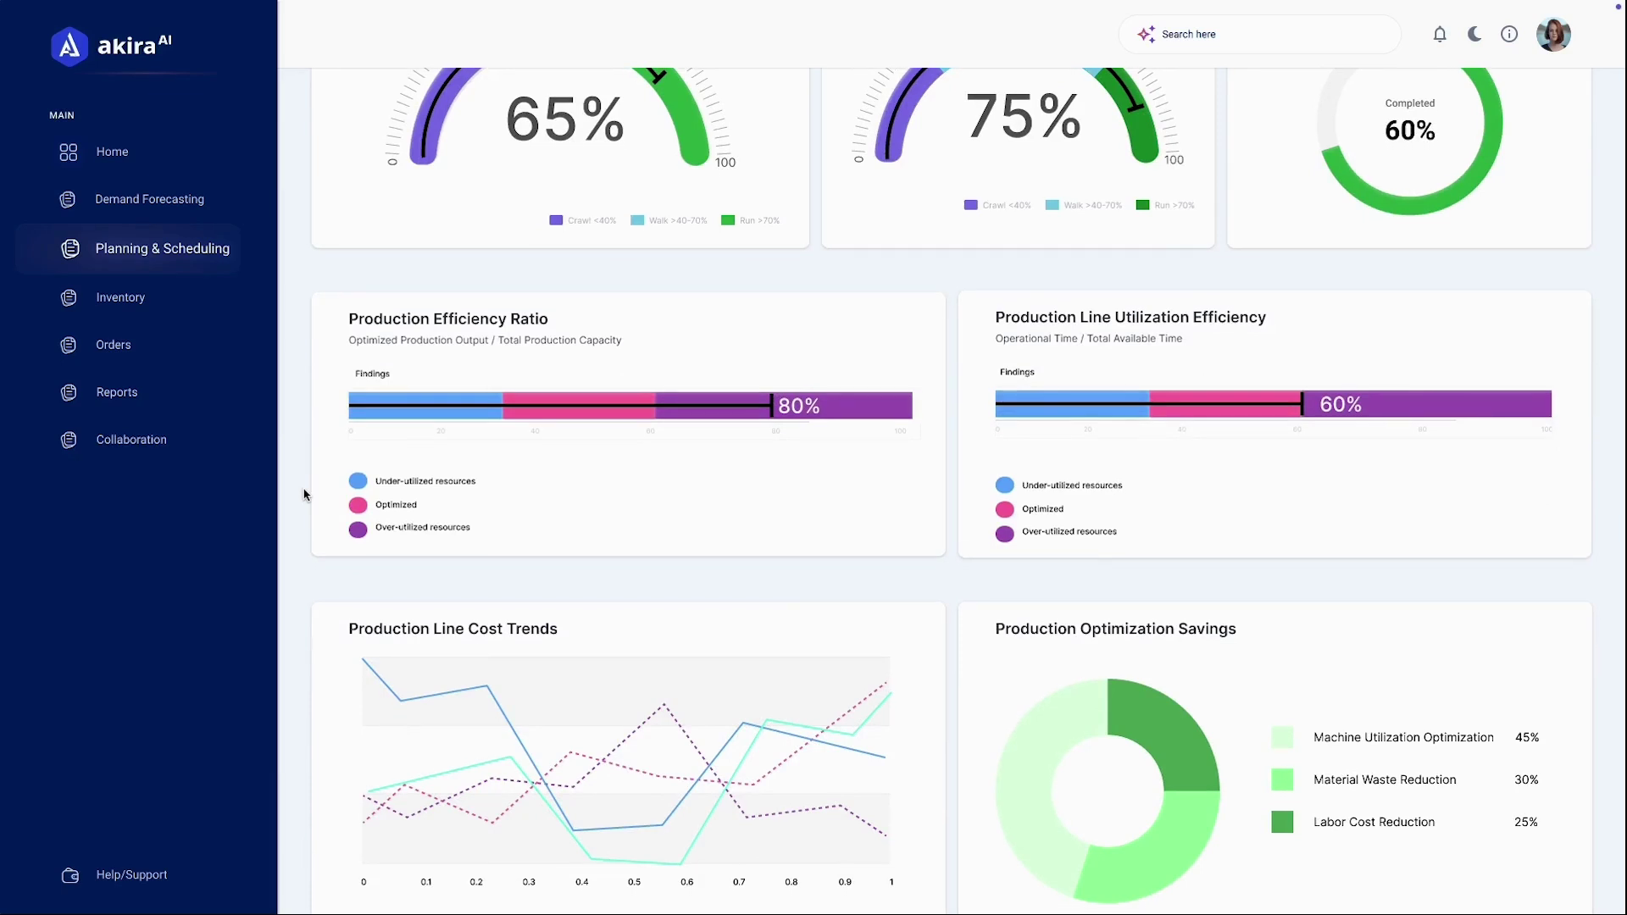
{"action": "scroll", "coordinate": [305, 495], "scroll_direction": "down", "scroll_amount": 1}
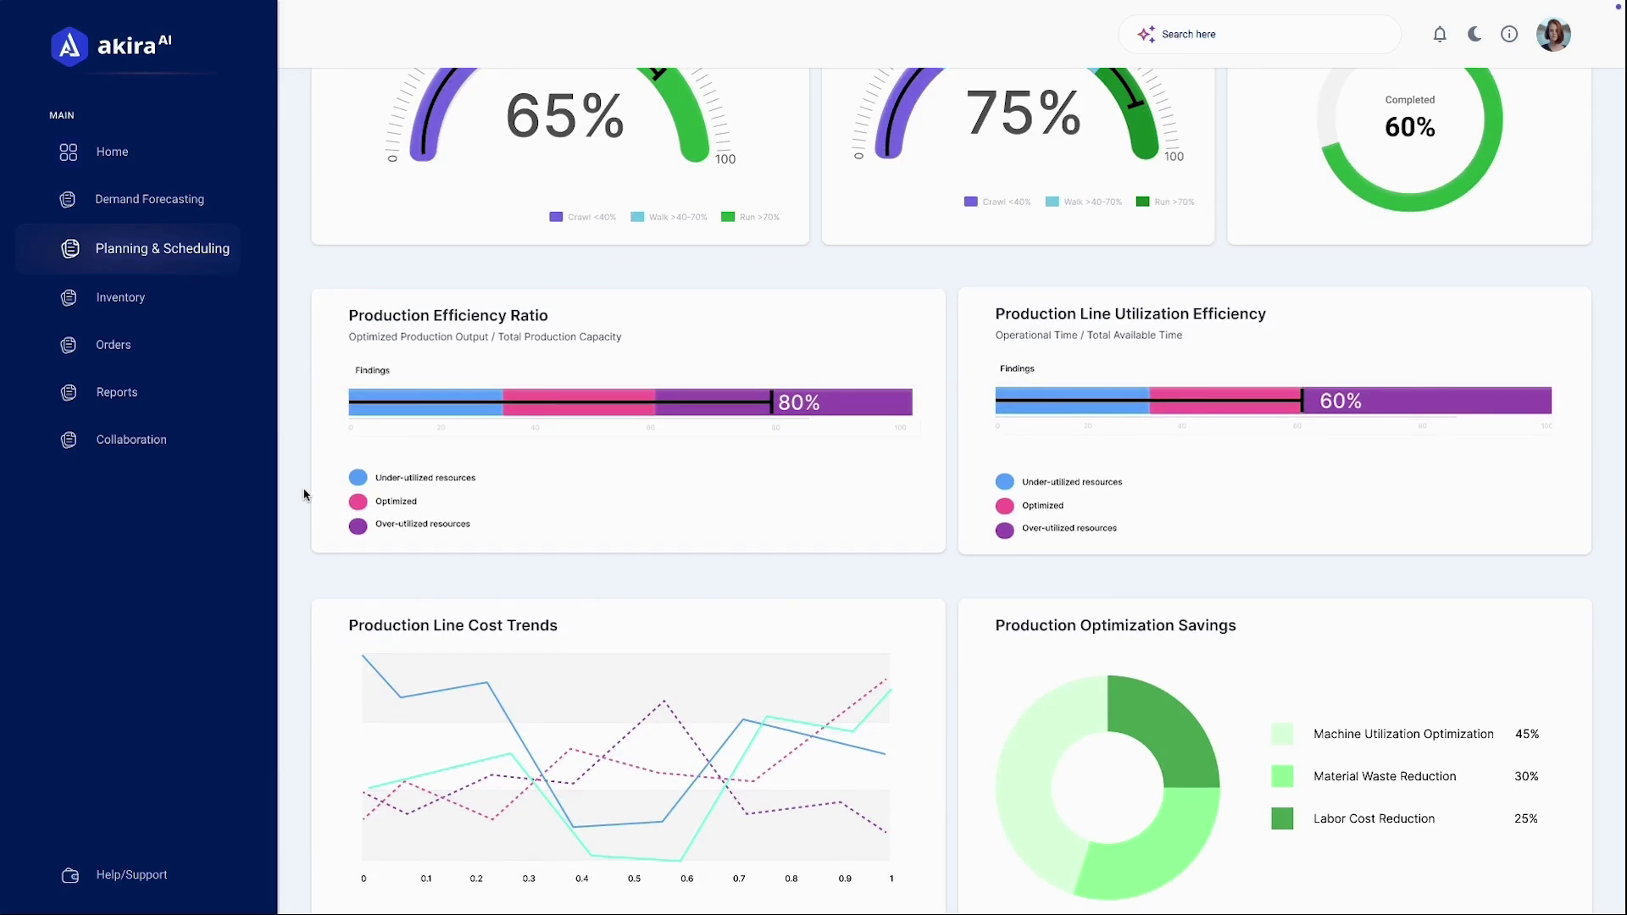
{"action": "scroll", "coordinate": [305, 494], "scroll_direction": "down", "scroll_amount": 1}
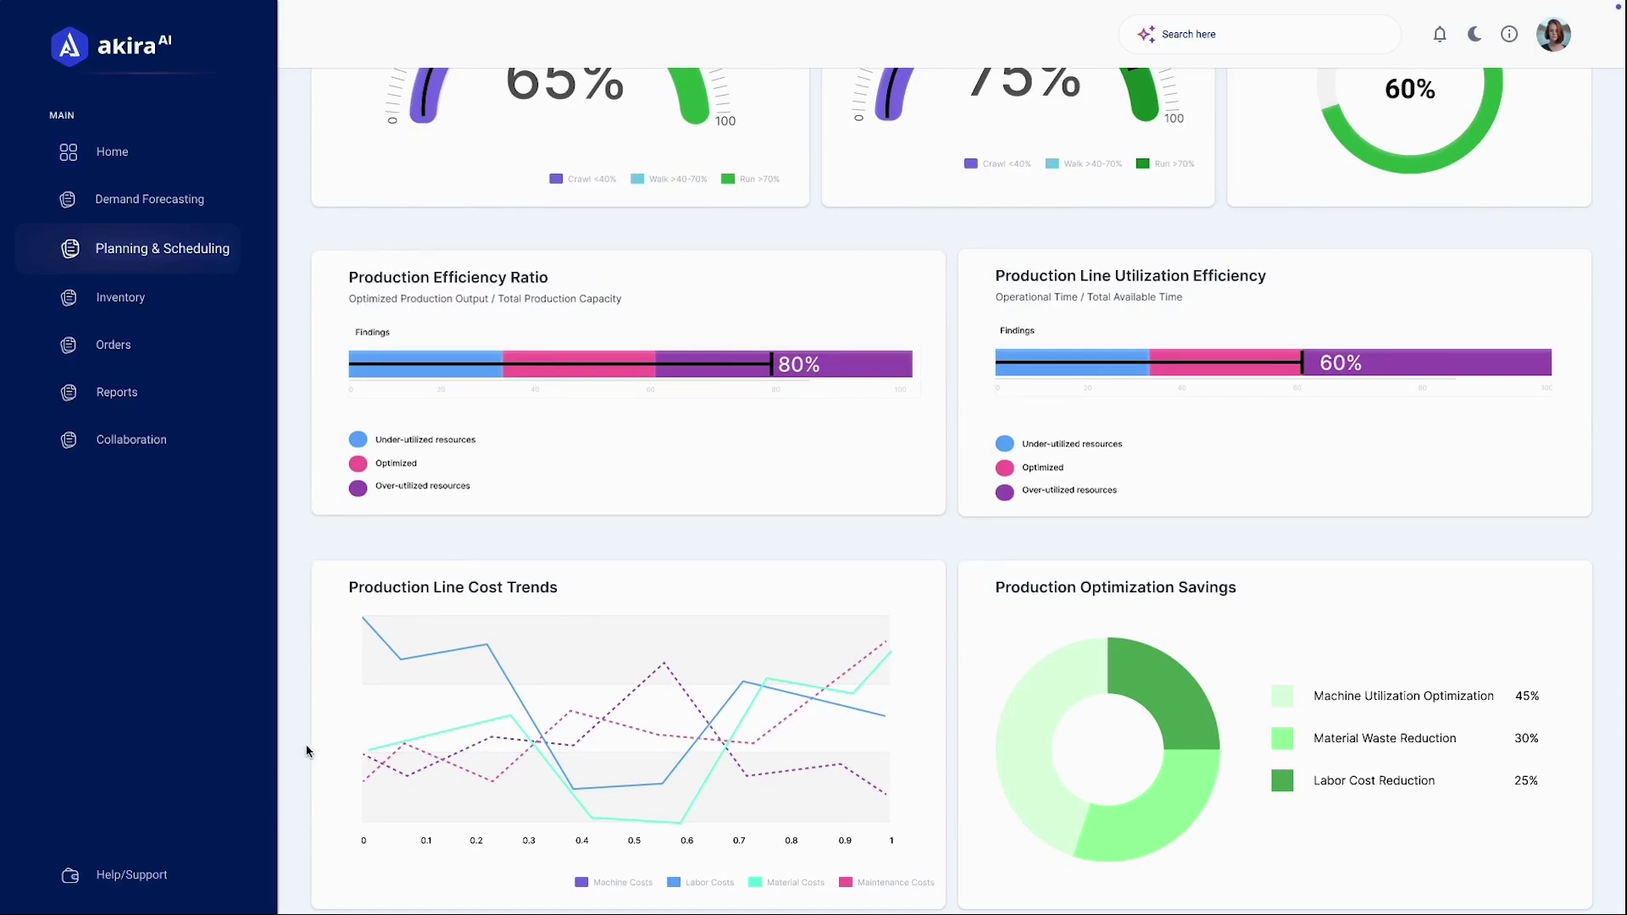
{"action": "scroll", "coordinate": [310, 743], "scroll_direction": "up", "scroll_amount": 3}
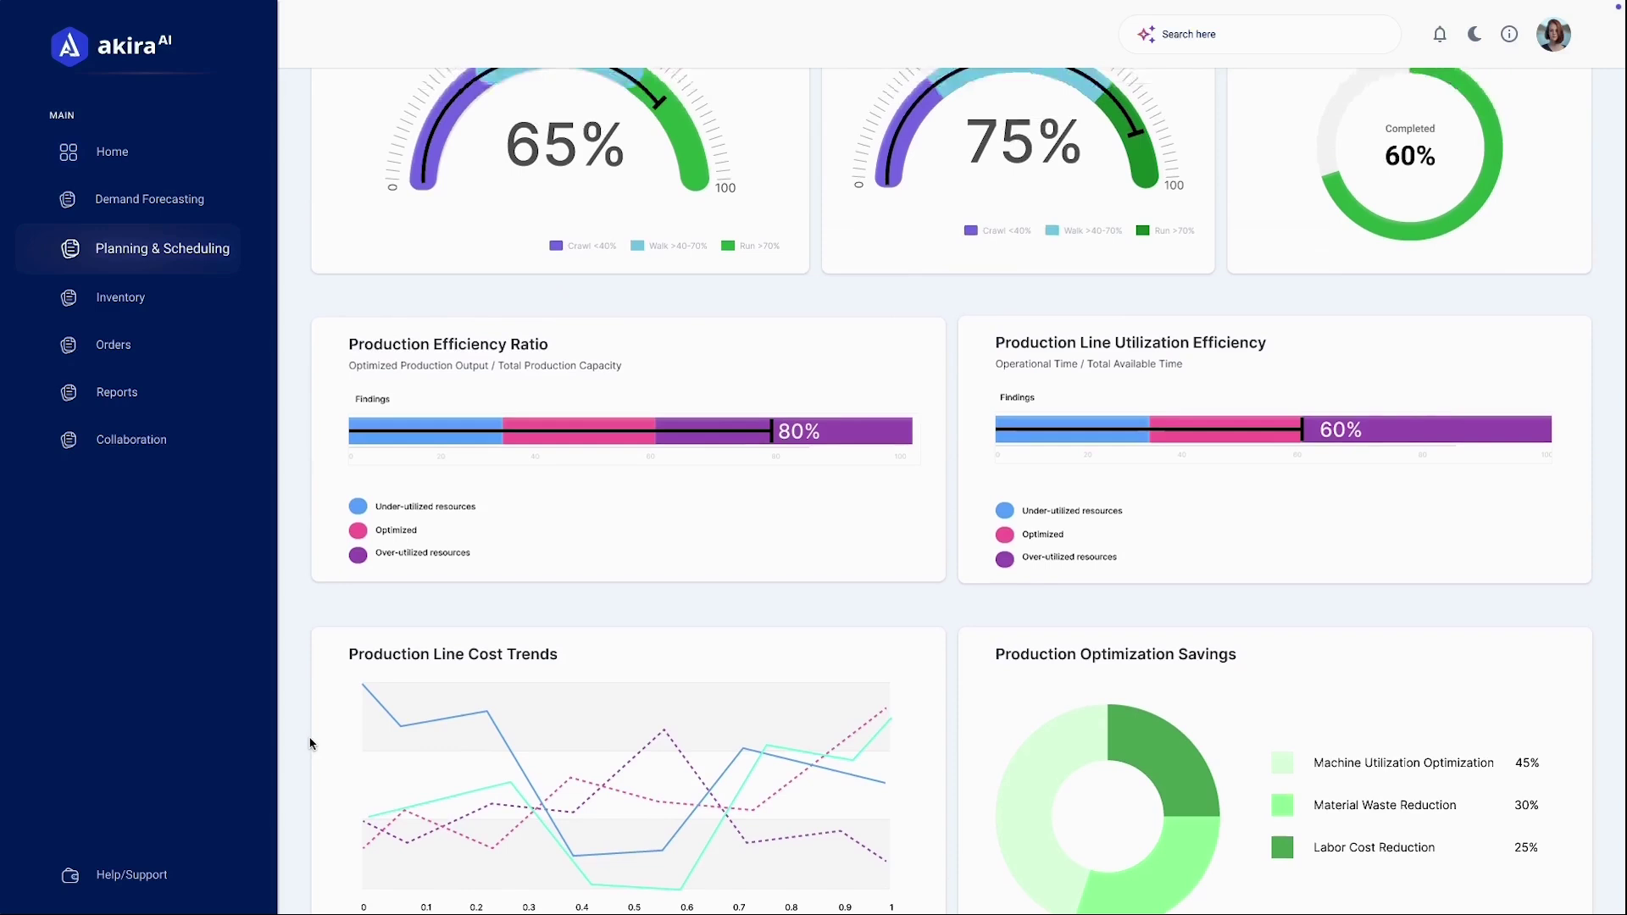
{"action": "scroll", "coordinate": [311, 743], "scroll_direction": "up", "scroll_amount": 4}
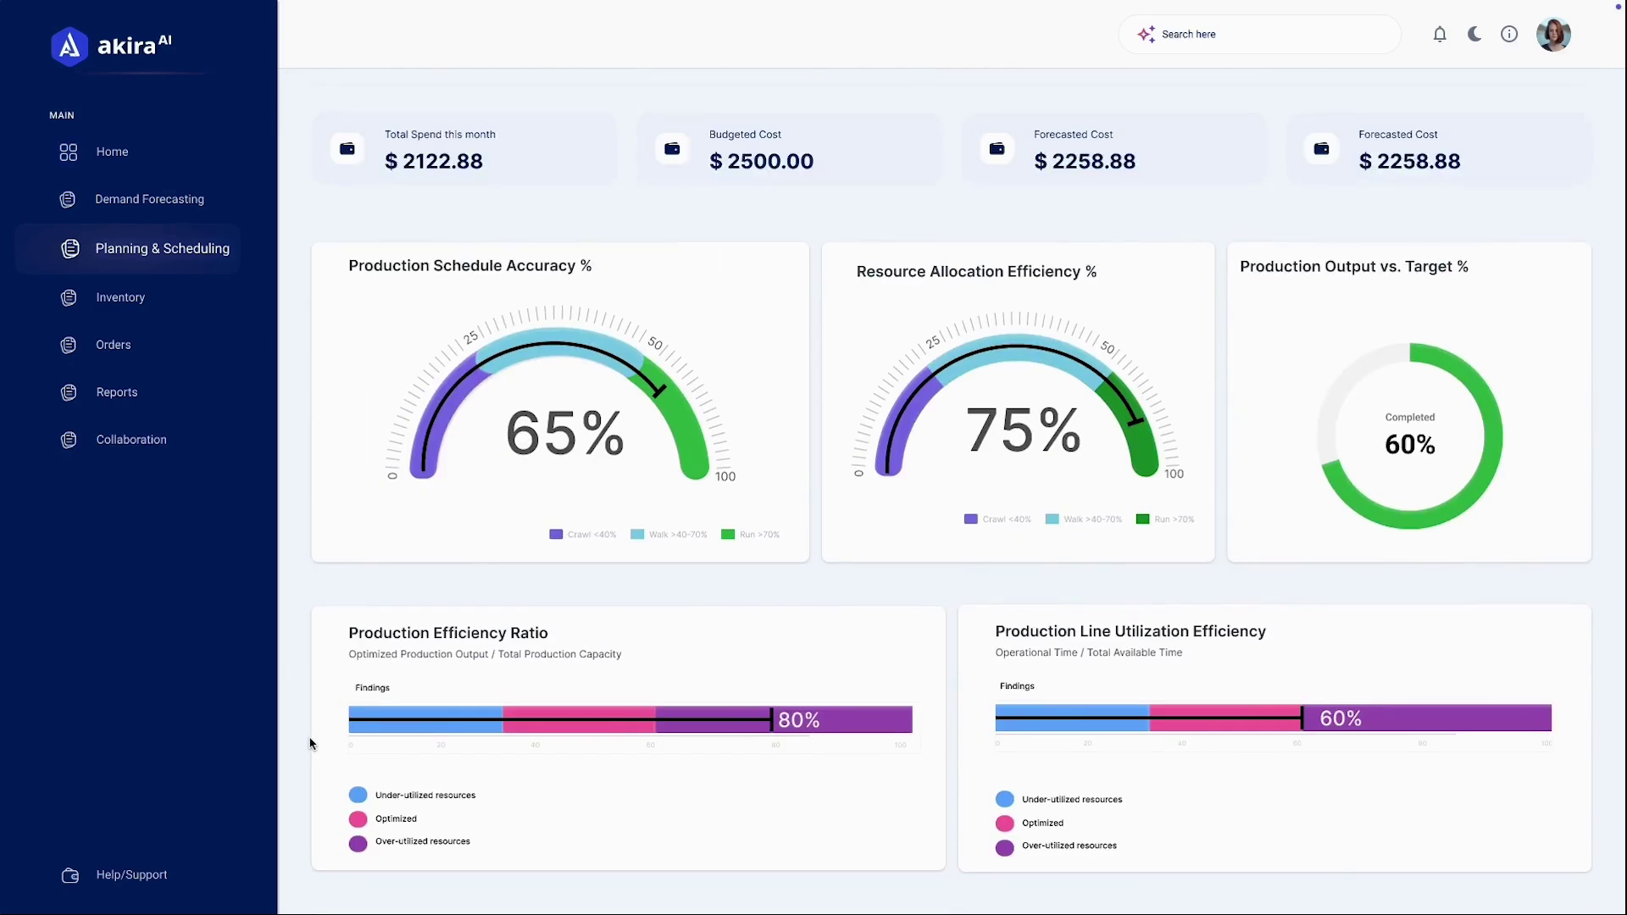
{"action": "scroll", "coordinate": [310, 744], "scroll_direction": "up", "scroll_amount": 1}
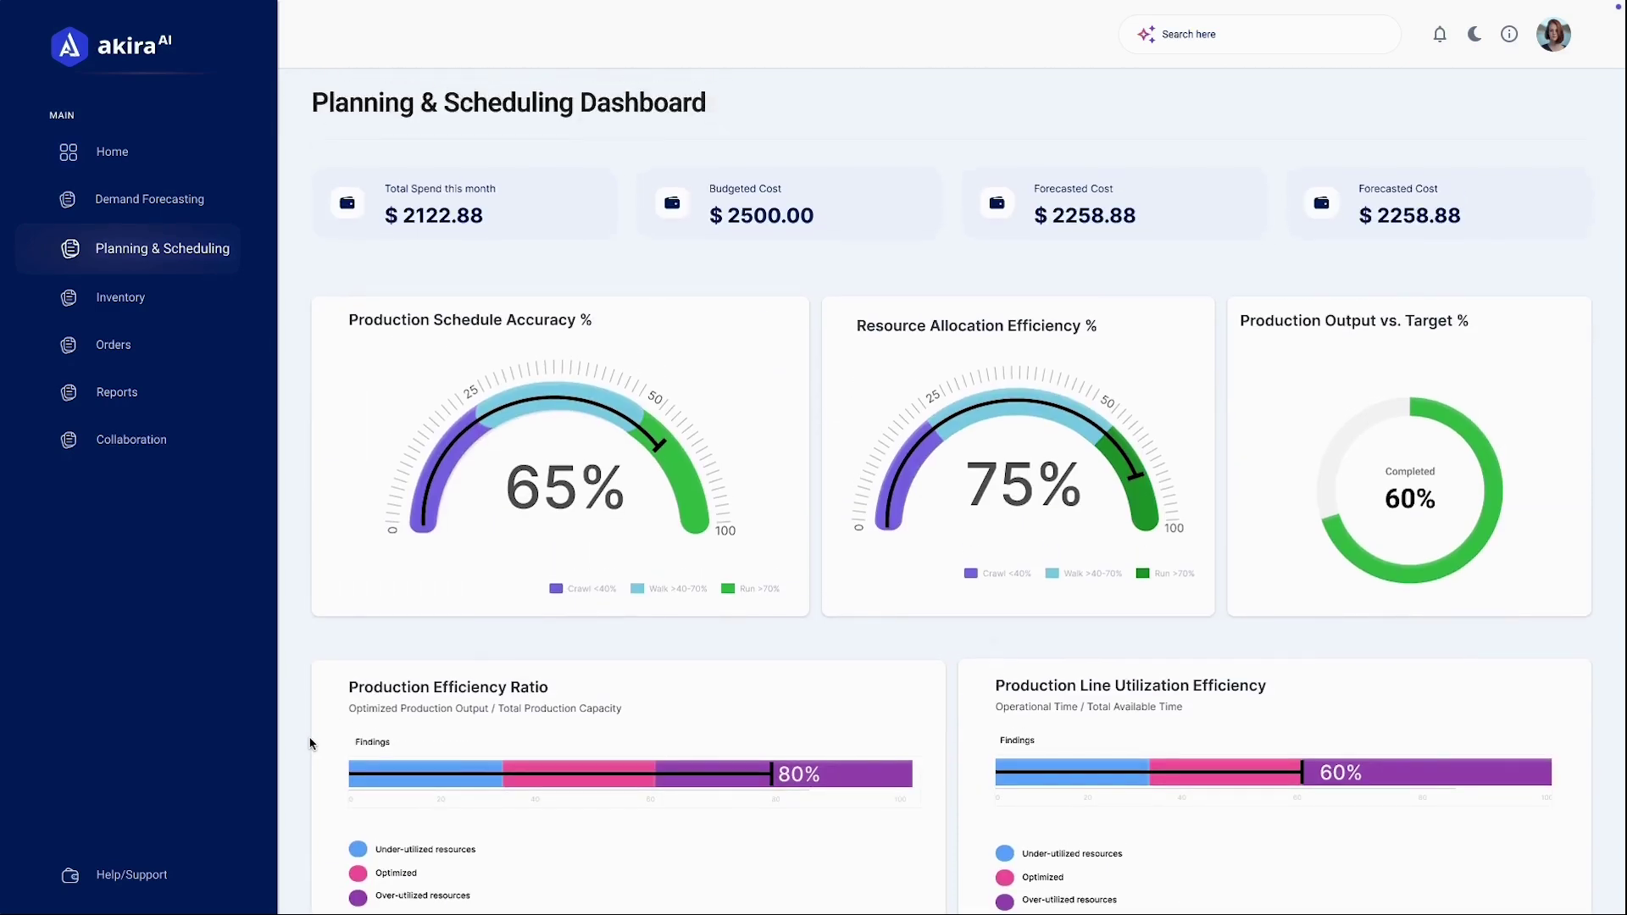